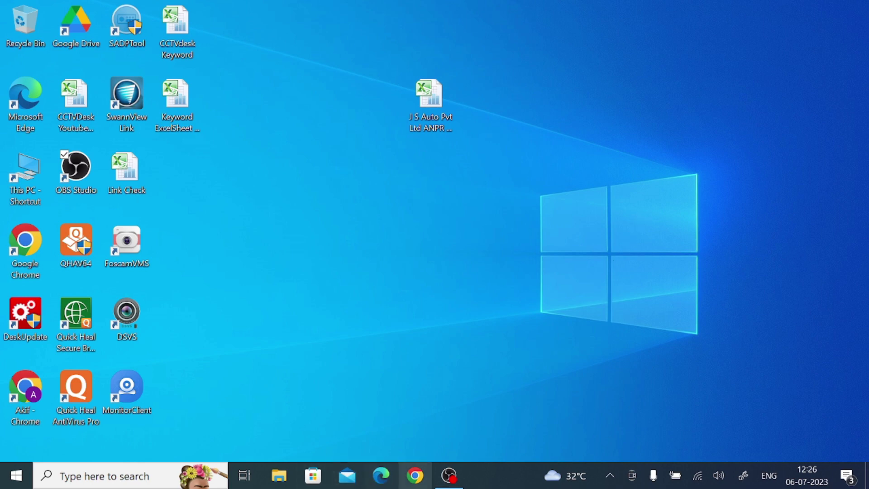
Search Google for 'ic view for pc' in a new Chrome window
click(415, 475)
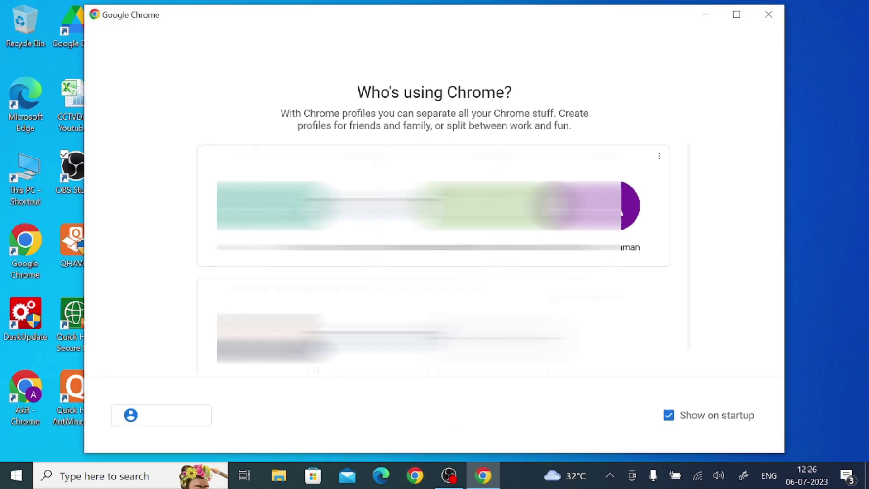
click(615, 238)
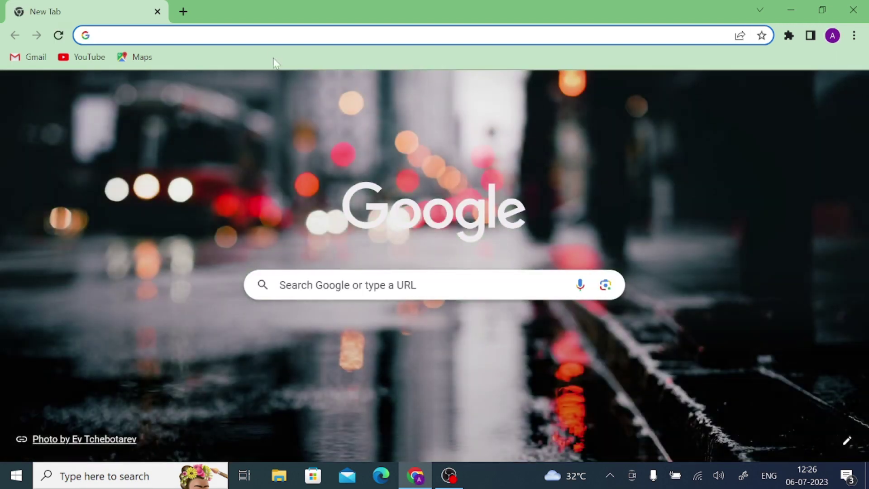
click(276, 35)
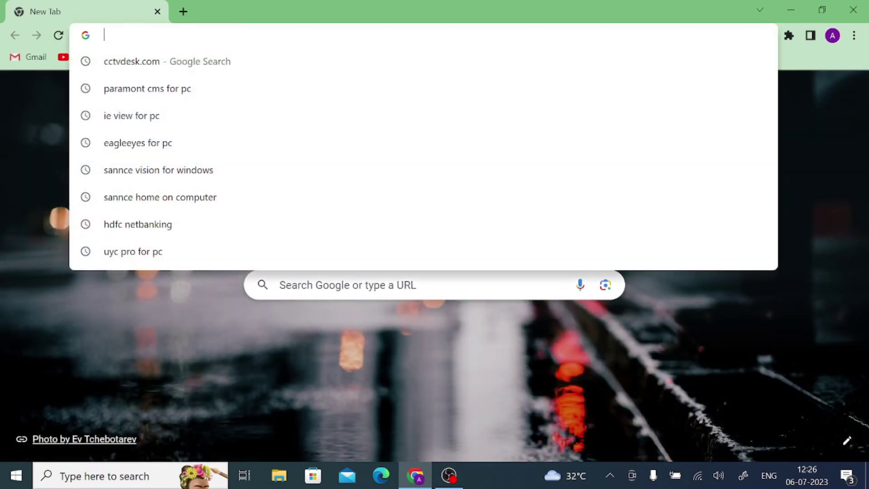
text(ic)
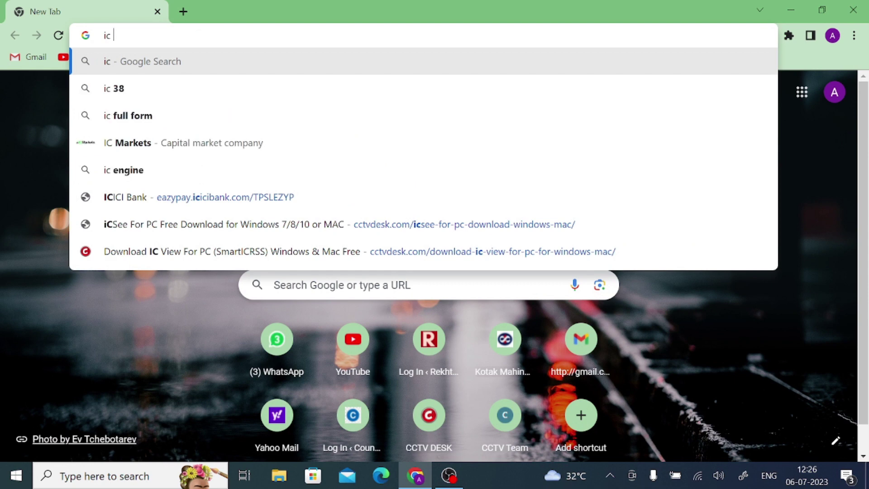
text( view)
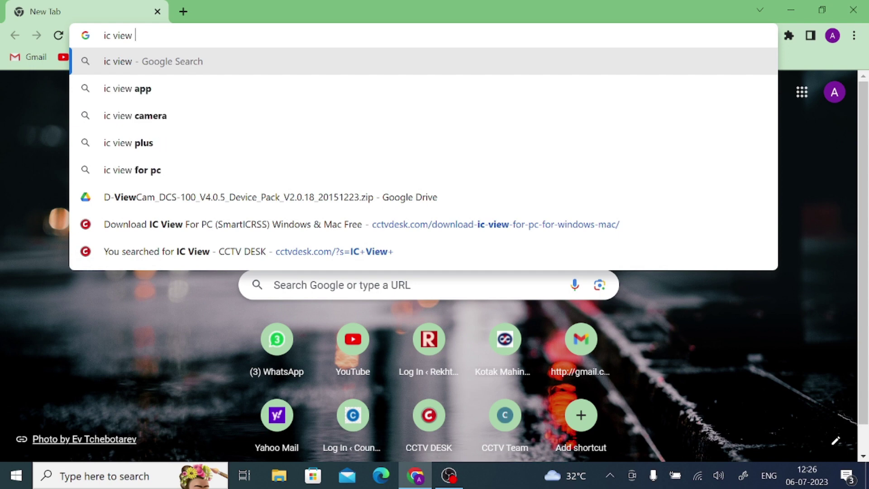
text( for p)
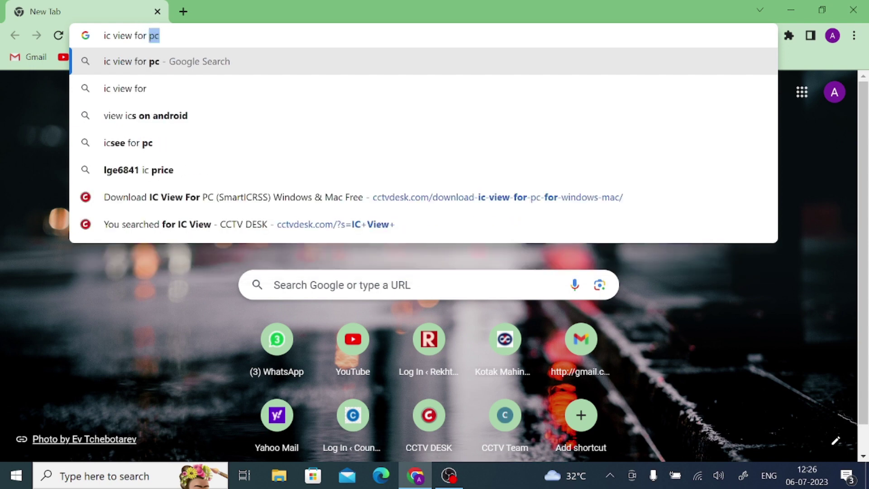
text(c)
key(Return)
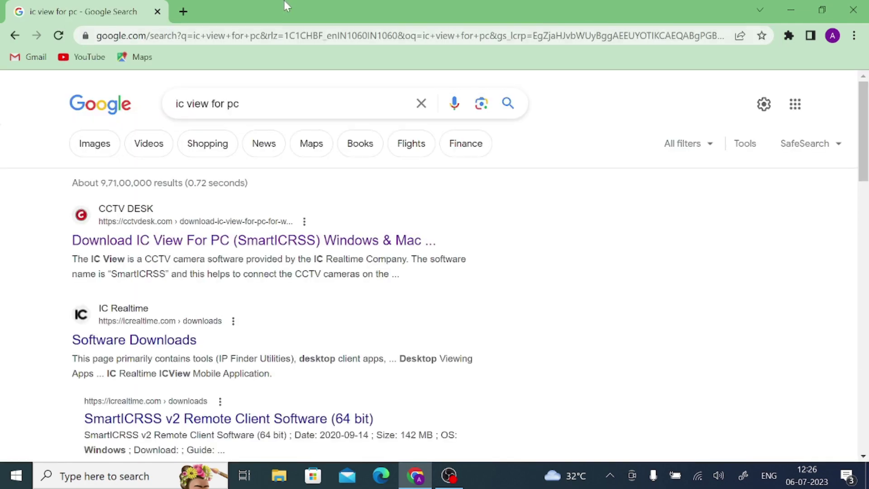
Open the CCTV DESK IC View article and follow its 'Download for Windows x64' link
click(153, 241)
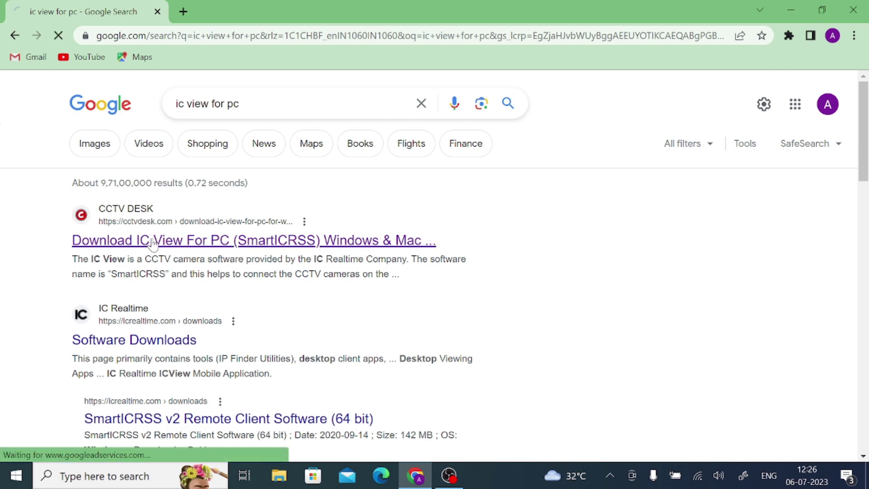
scroll(244, 216, down, 15)
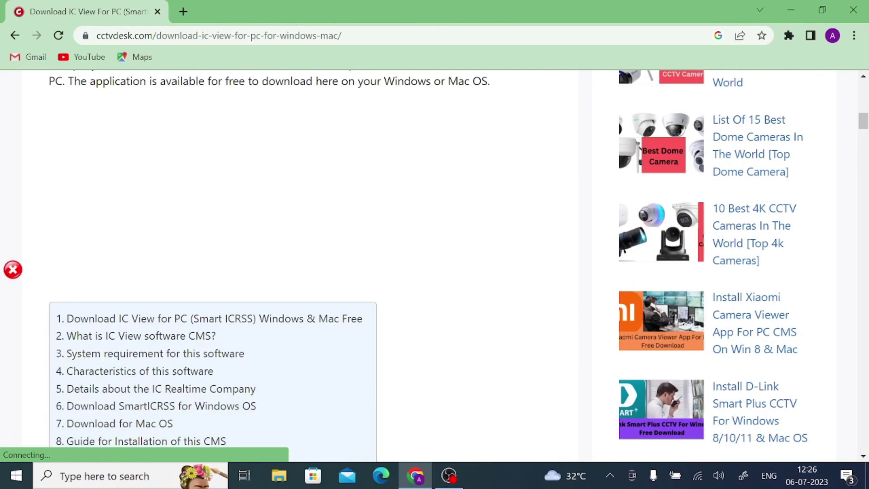
scroll(248, 211, down, 4)
scroll(248, 211, up, 4)
scroll(248, 212, down, 10)
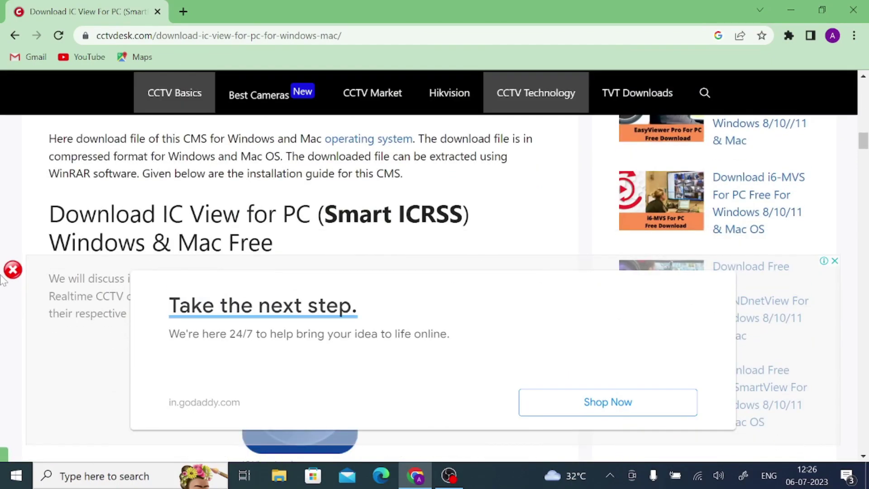
scroll(248, 212, up, 3)
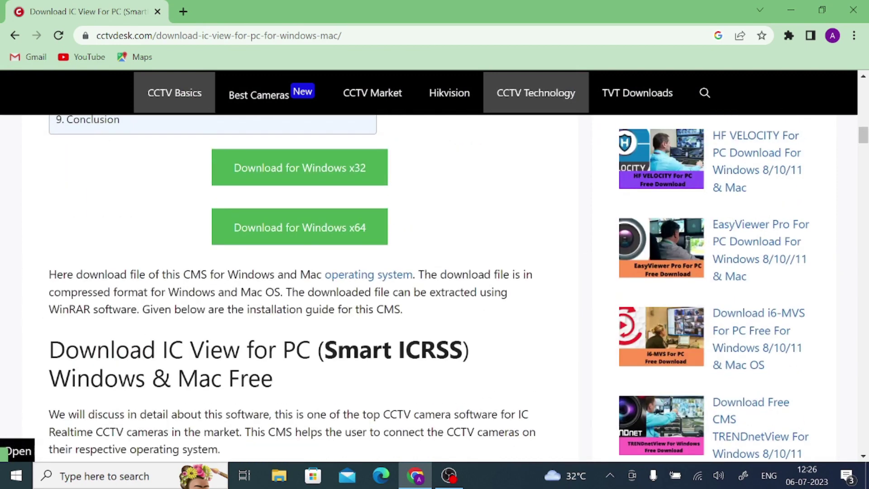
click(308, 240)
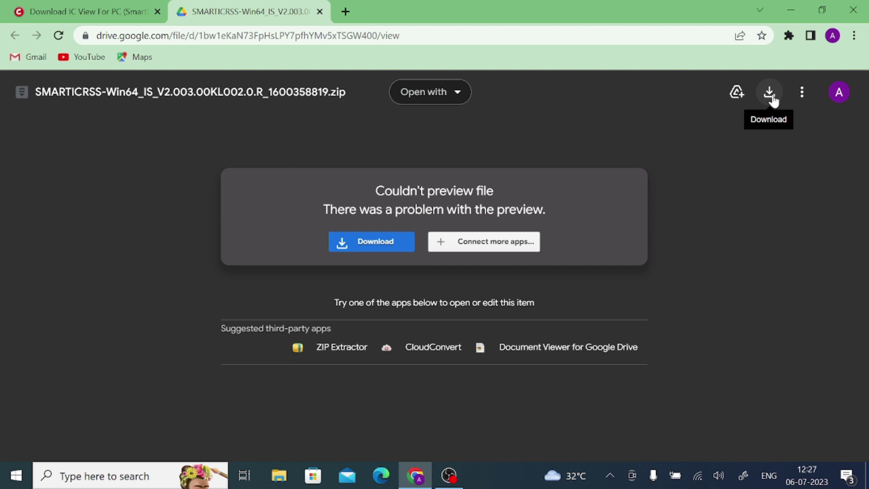
Download the SMARTICRSS Win64 zip past the virus-scan warning and show it in Downloads
click(770, 92)
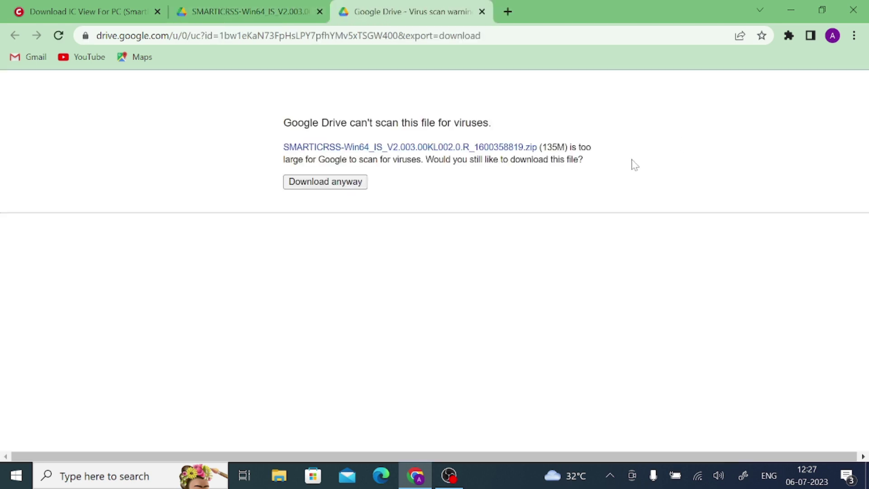
click(310, 185)
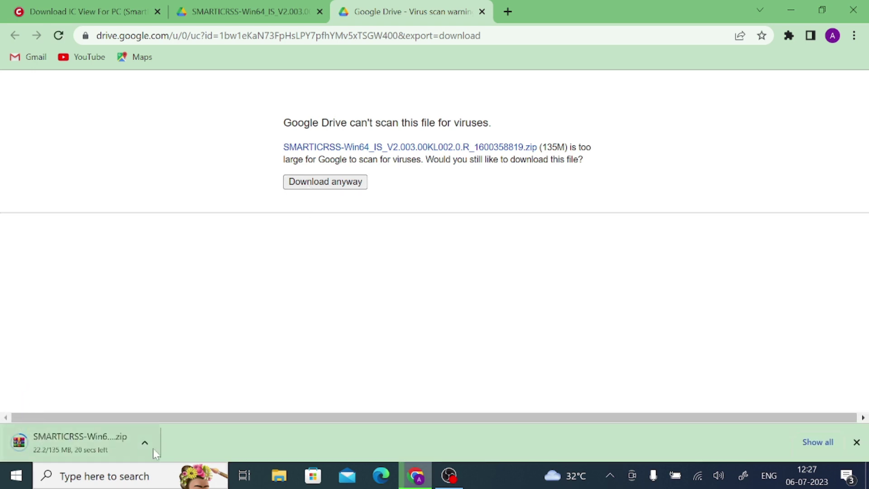
click(145, 444)
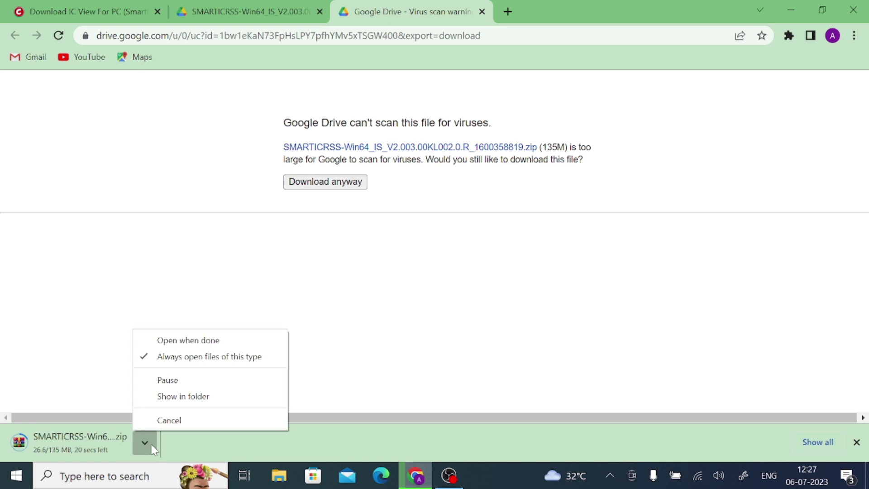
click(165, 397)
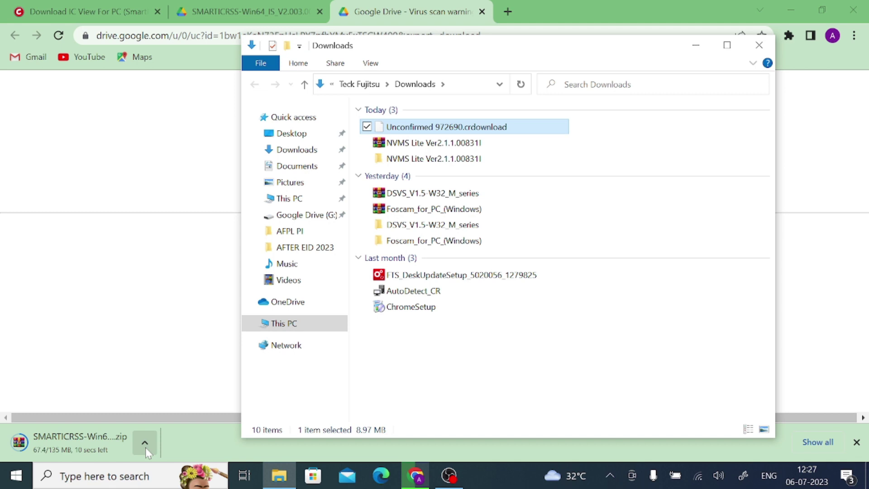
click(759, 45)
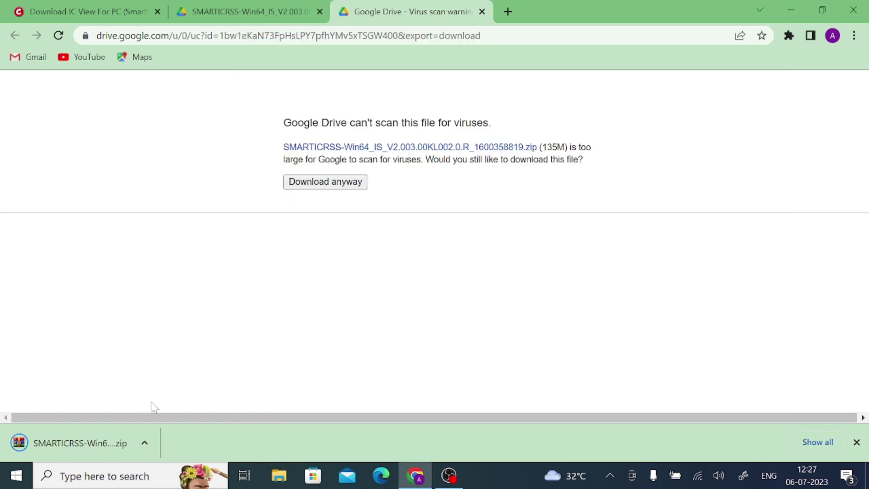
click(144, 443)
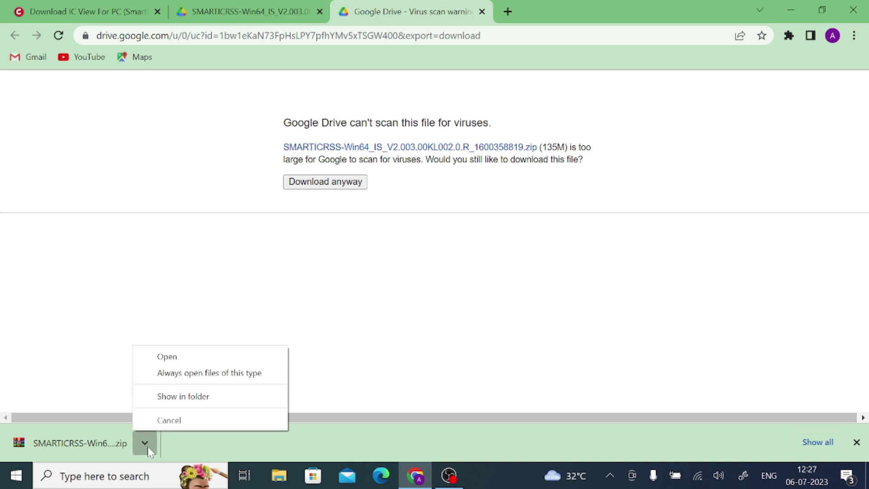
click(183, 397)
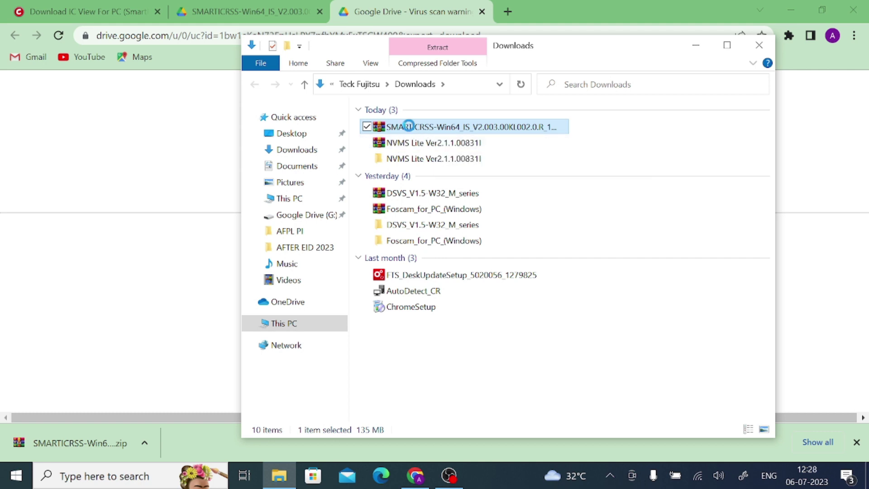
Extract the SMARTICRSS zip into its own folder and open that folder
right_click(410, 130)
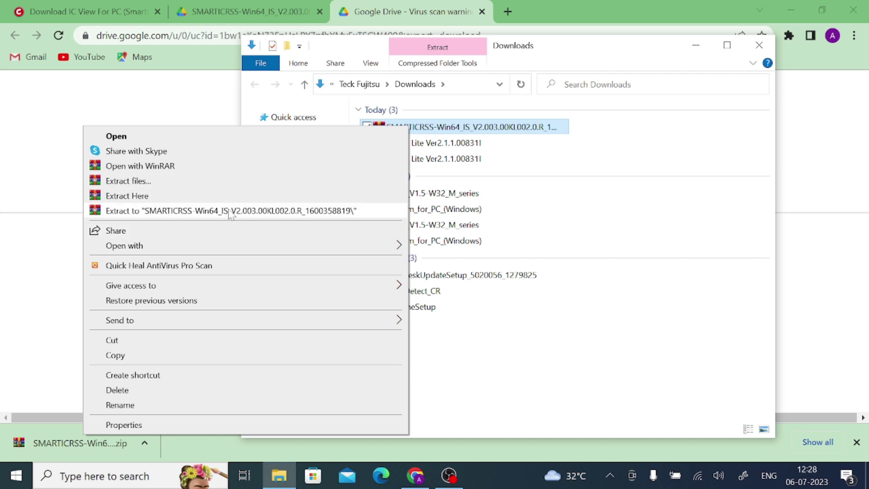
click(231, 211)
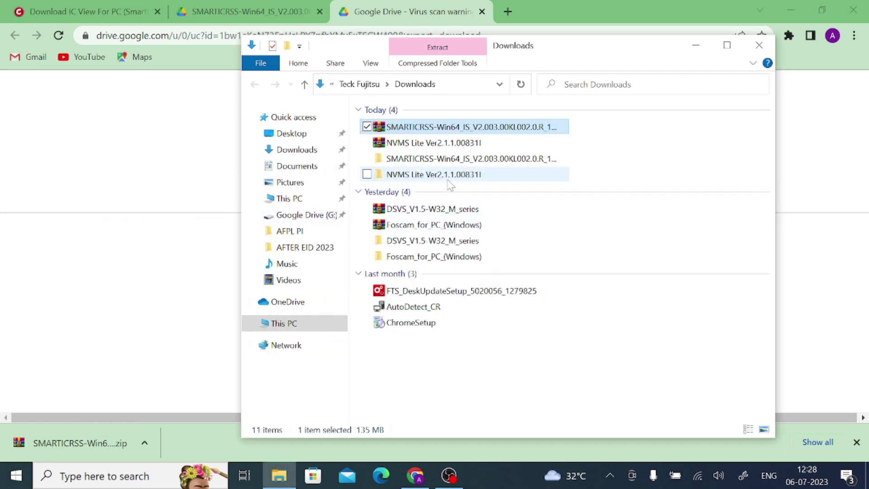
double_click(452, 159)
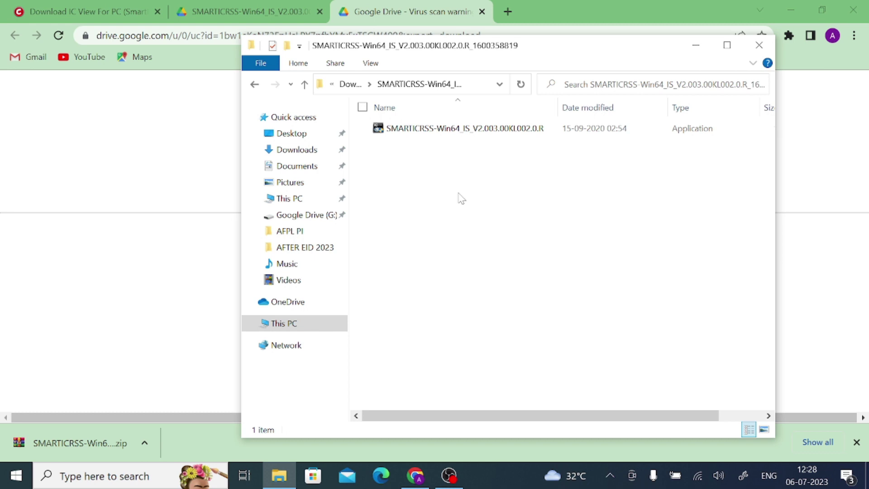
Run the SMARTICRSS-Win64 installer application as administrator
click(426, 130)
right_click(426, 131)
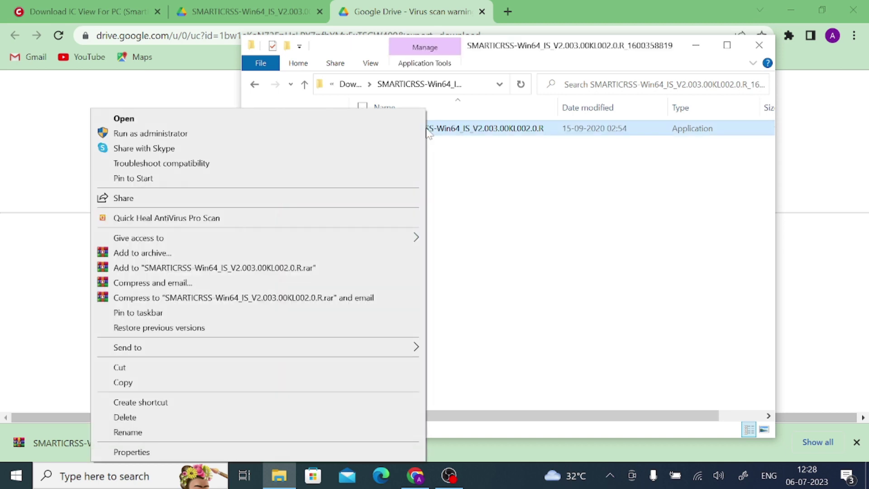
click(151, 134)
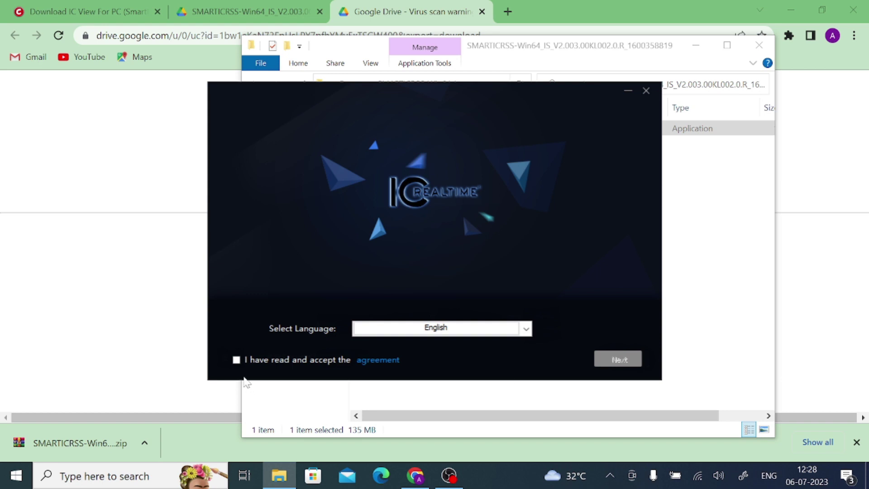
Accept the license, install SmartICRSS2.02.0 to the default path, and tick Run SmartICRSS2.02.0
click(237, 360)
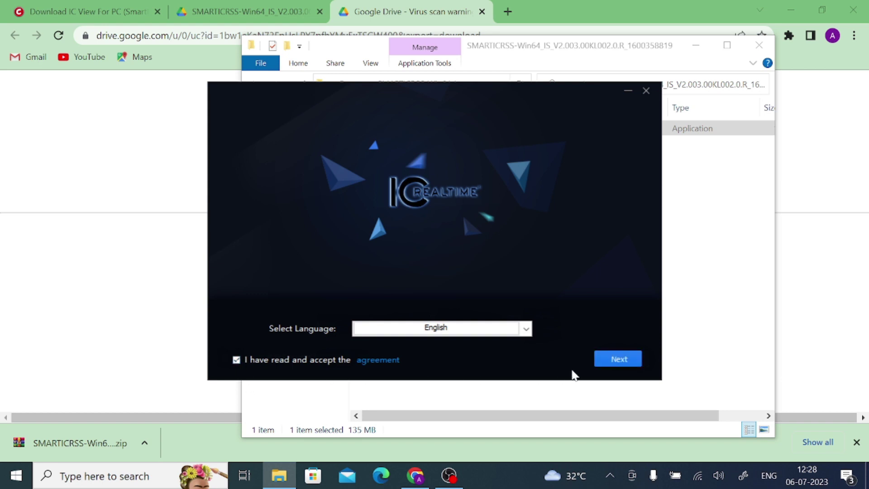
click(617, 362)
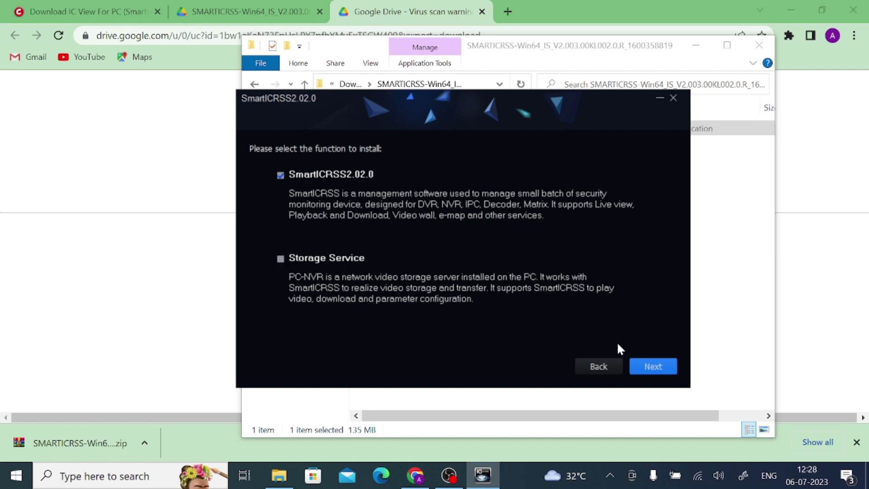
click(647, 370)
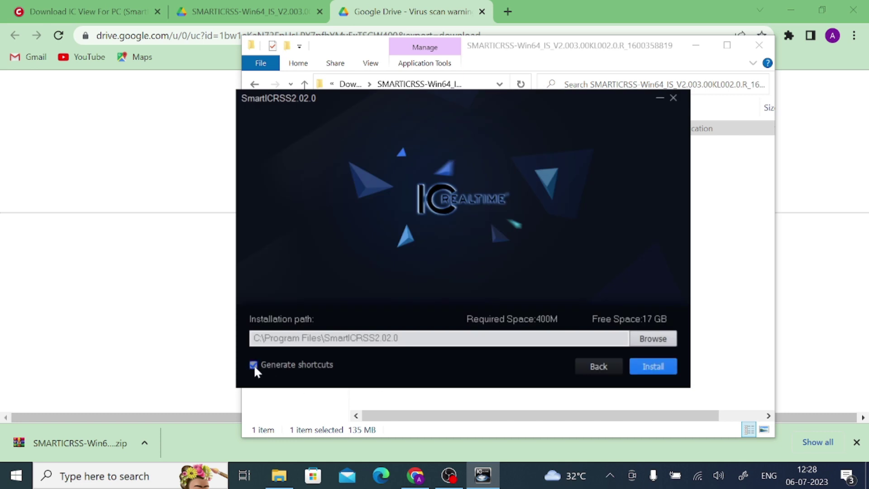
click(647, 367)
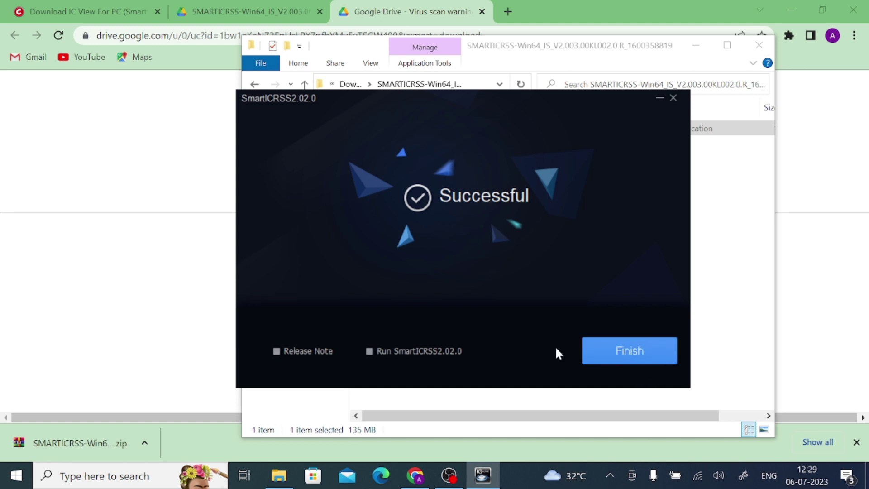
click(369, 352)
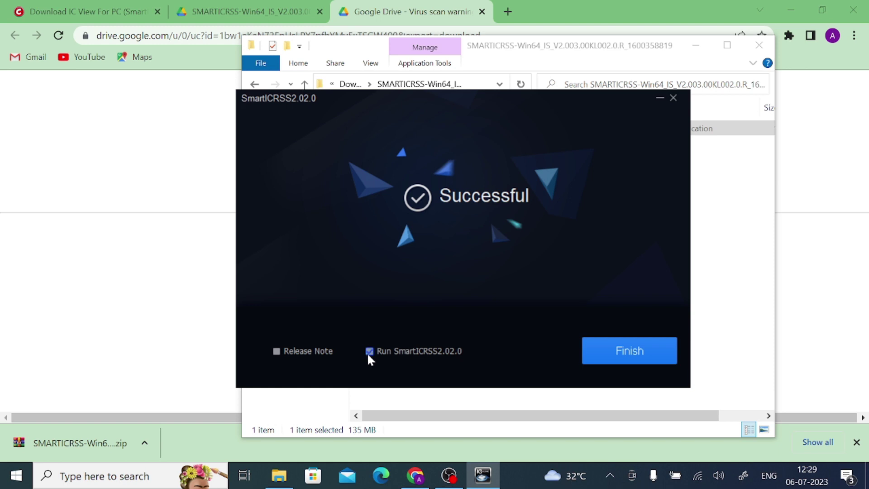
Finish the installer so it closes and starts SmartICRSS
click(630, 353)
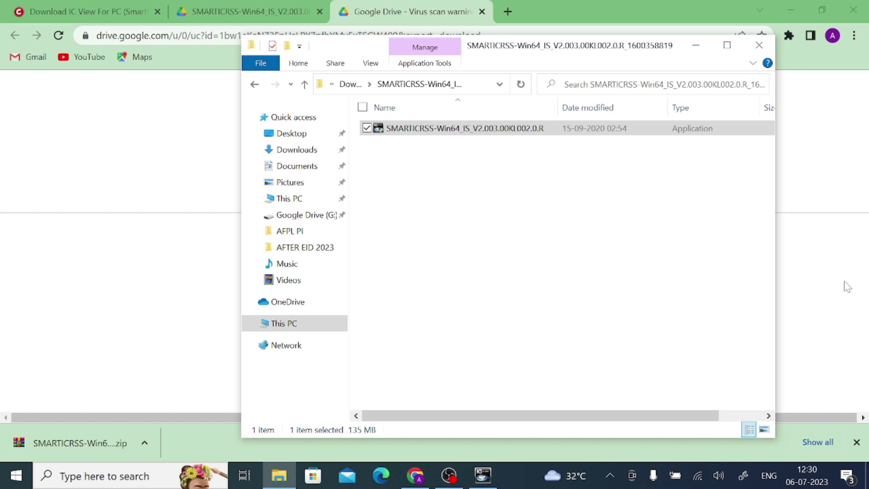
Enter a matching login password in Password and Confirm Password, then advance to security questions
click(486, 482)
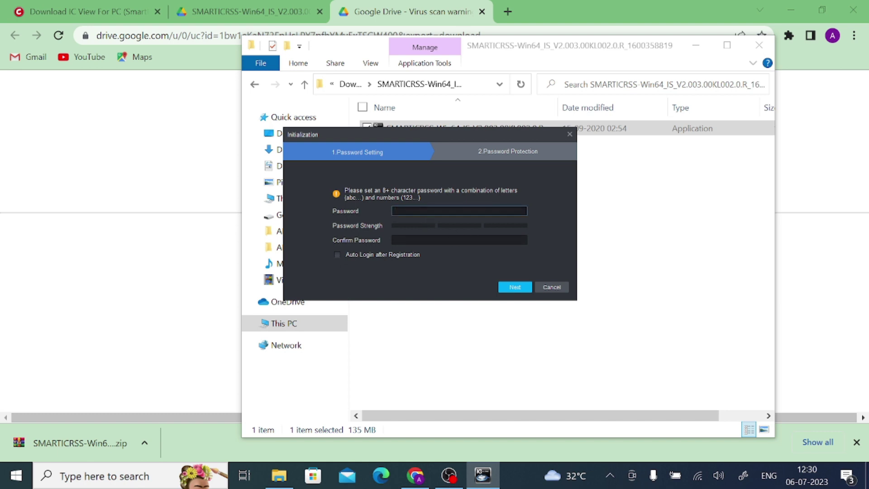
click(458, 240)
text(a)
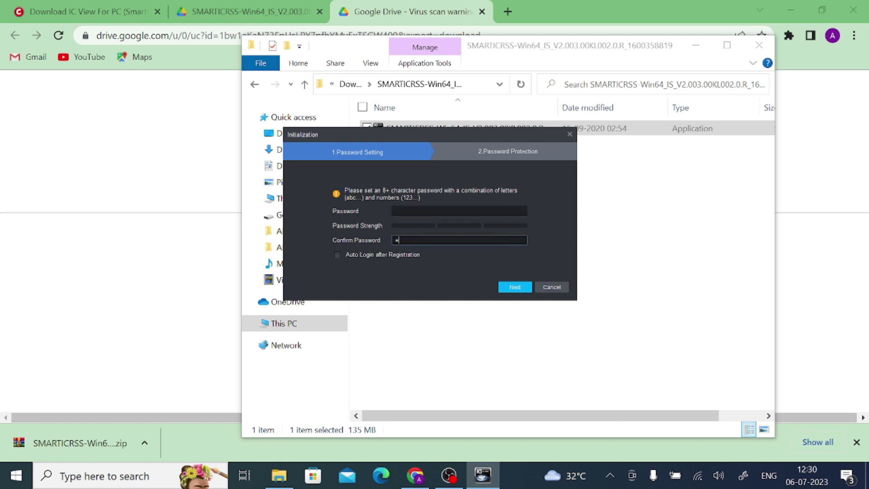
text(dmin1234)
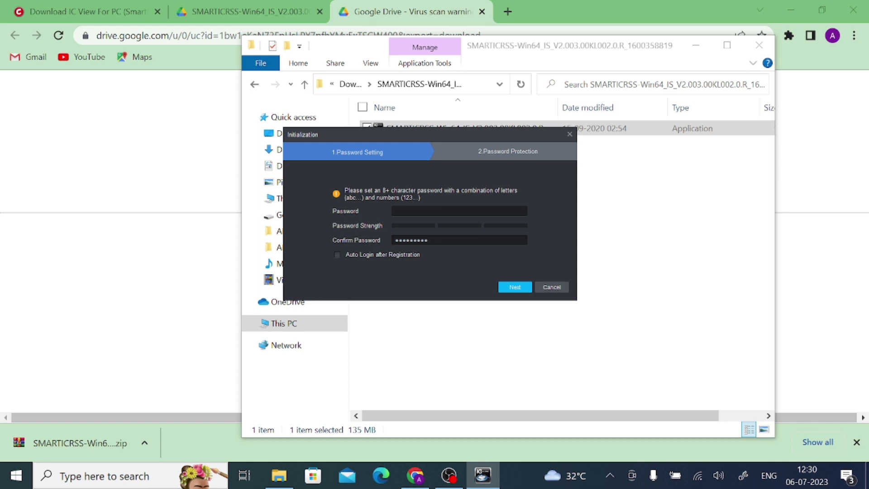
click(459, 211)
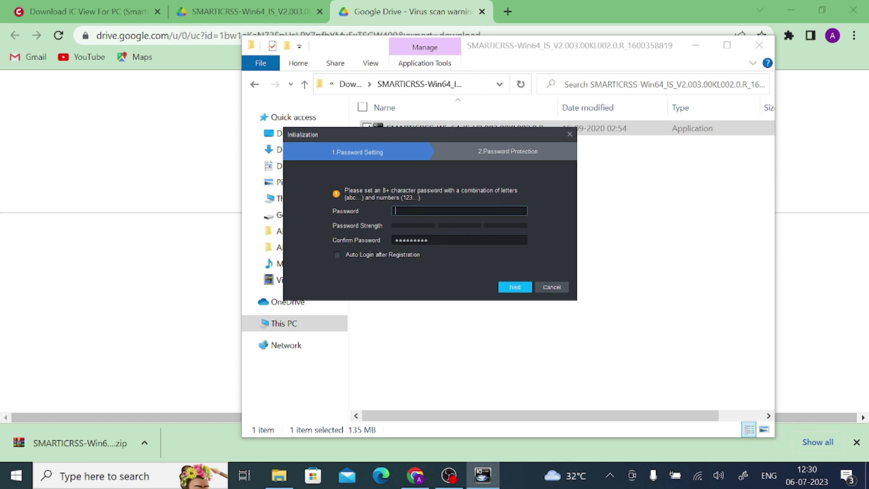
text(admin123456)
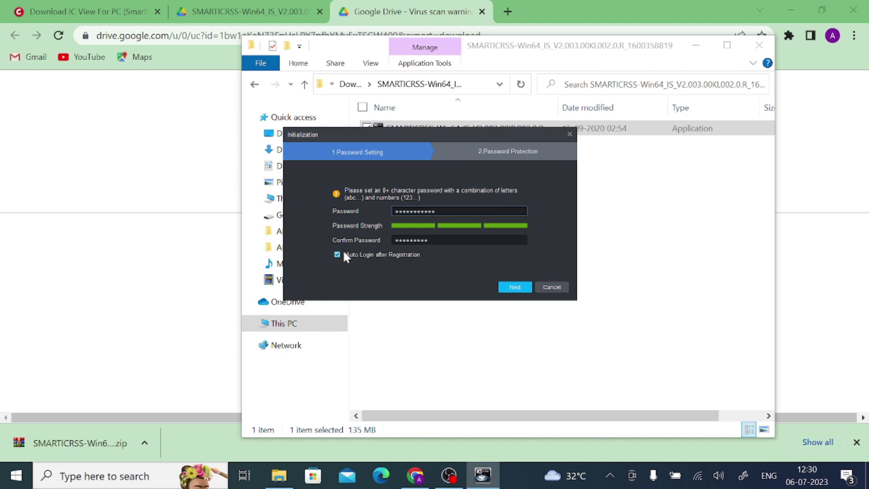
click(487, 240)
text(12)
key(Return)
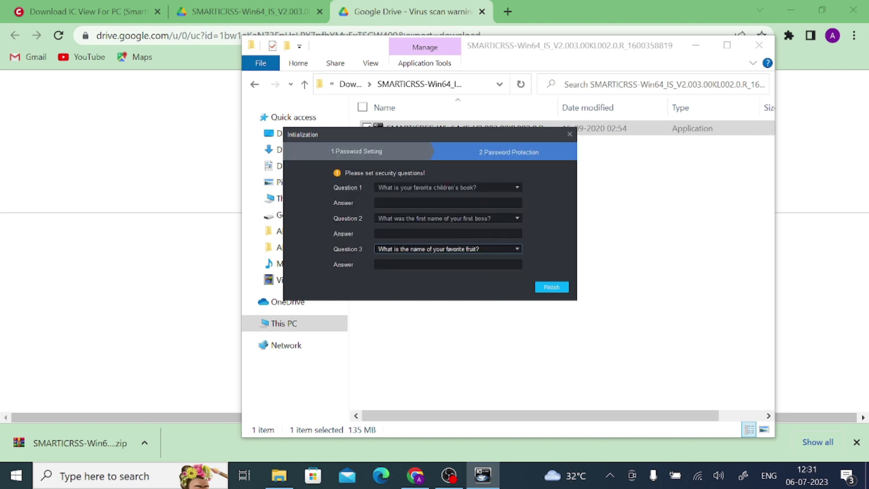
Fill in answers for security Questions 1–3 and finish initialization
click(448, 203)
text(f)
key(Tab)
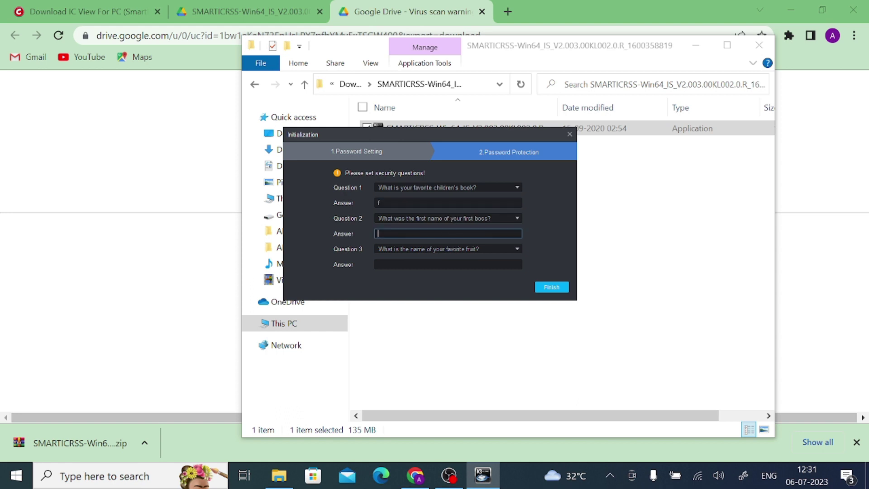
text(f)
key(Tab)
text(f)
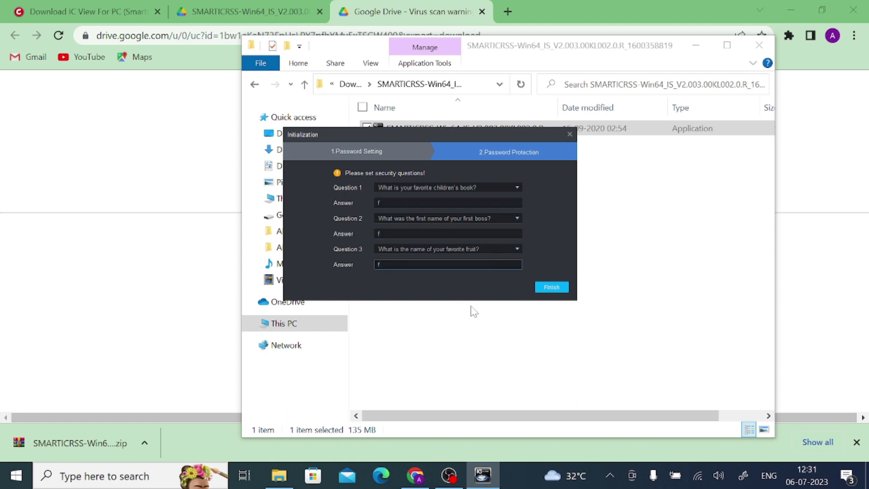
click(549, 288)
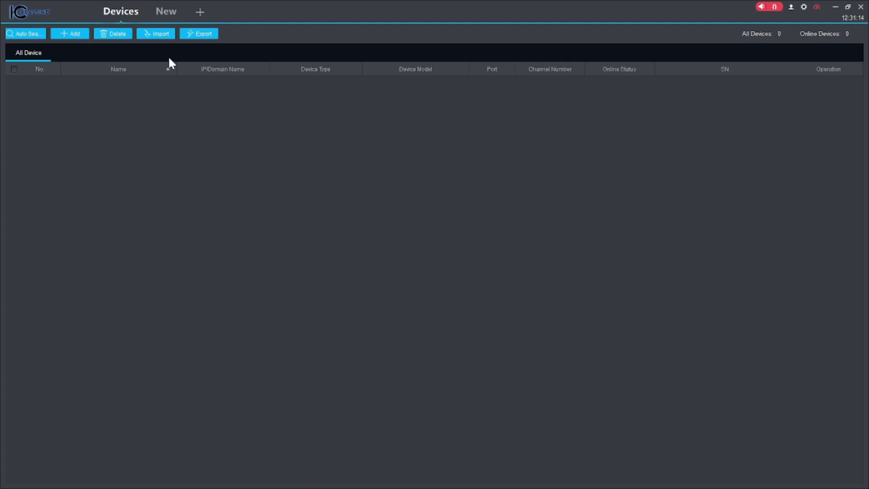
click(163, 13)
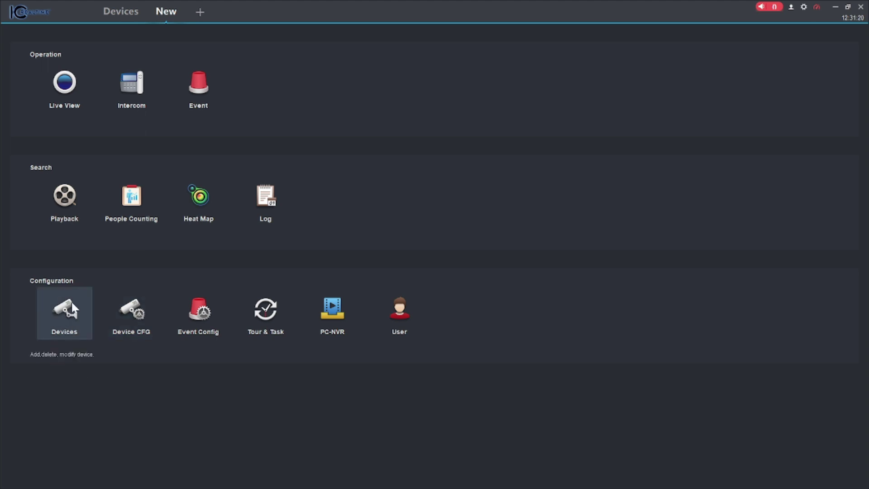
click(68, 321)
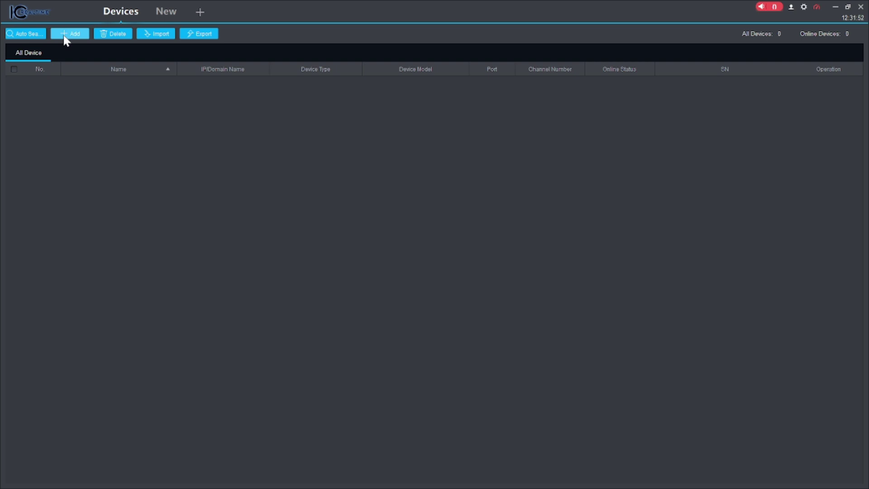
Start a manual add named 'Test Device' and set its add method to SN
click(64, 36)
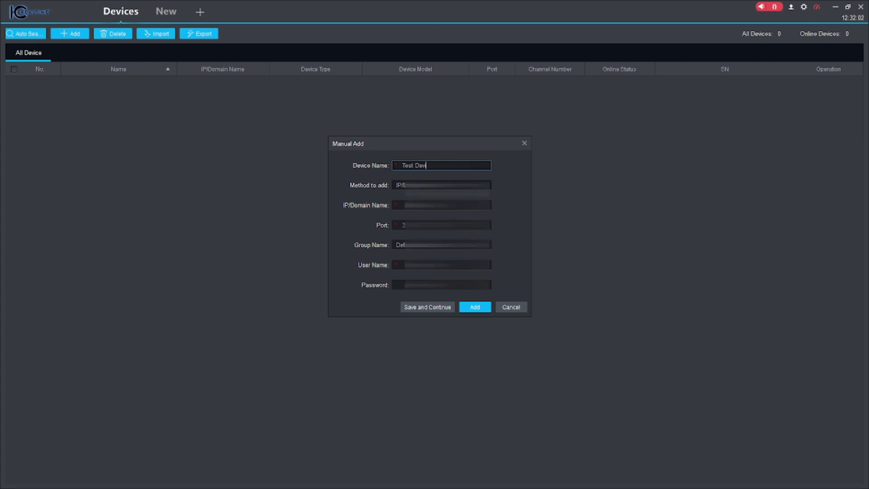
text(ice)
key(Tab)
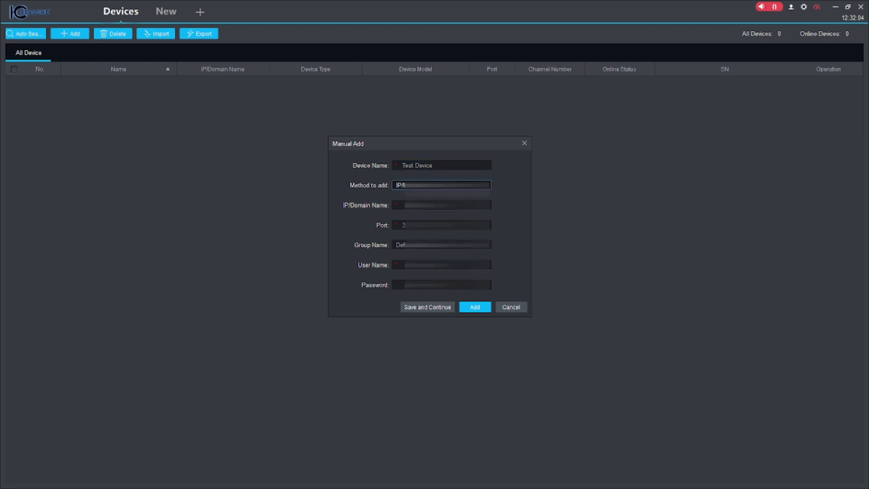
key(space)
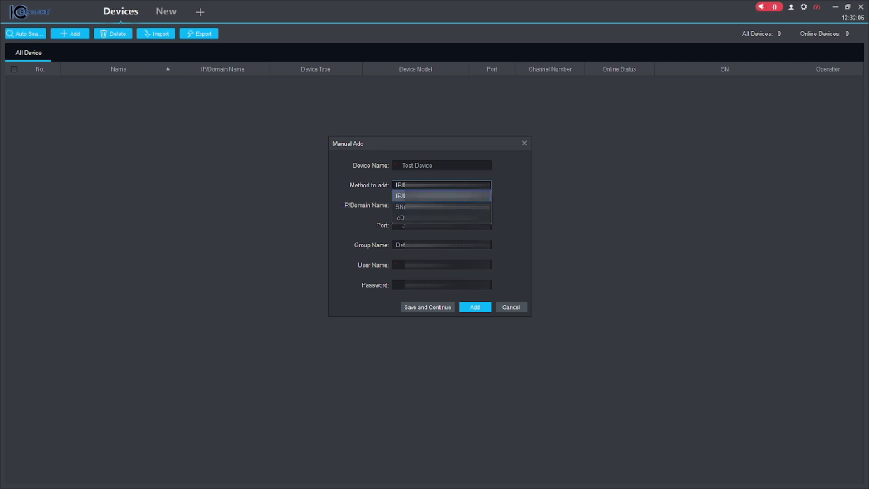
key(Down)
key(Down)
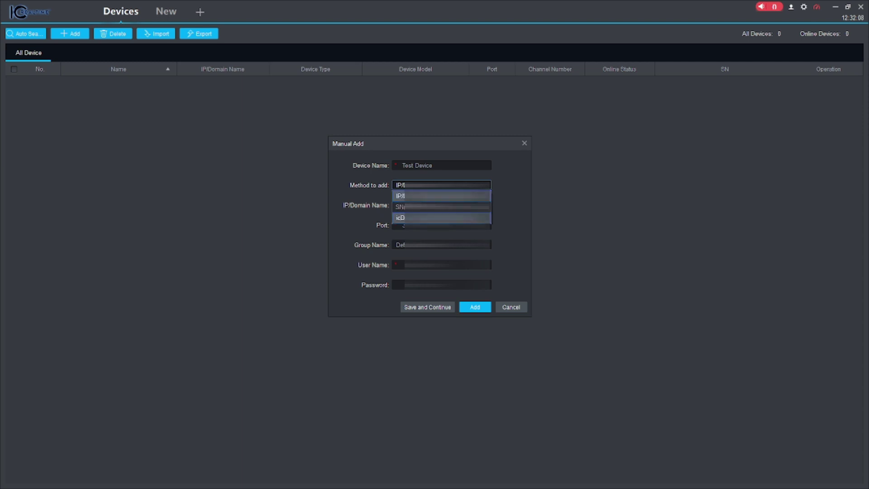
key(Up)
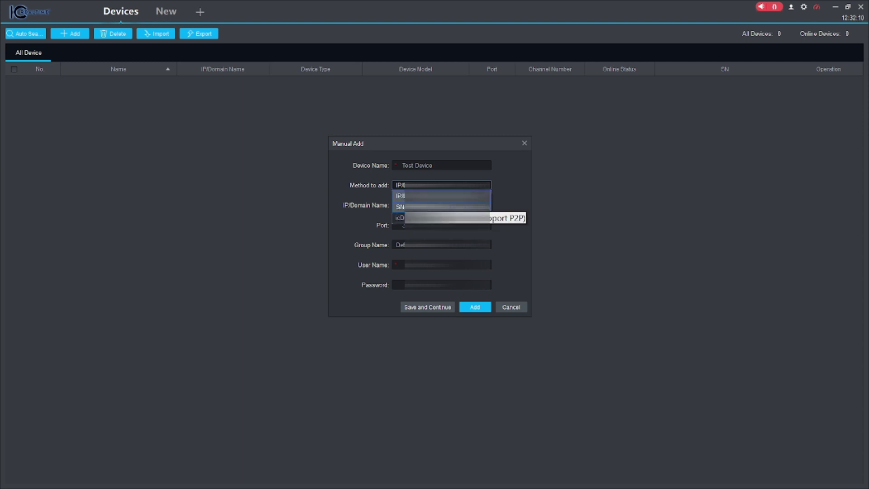
key(Up)
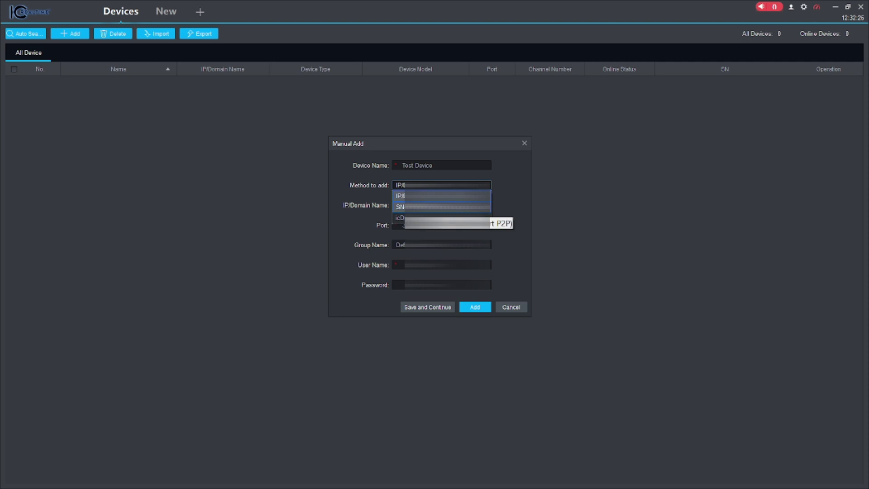
click(400, 206)
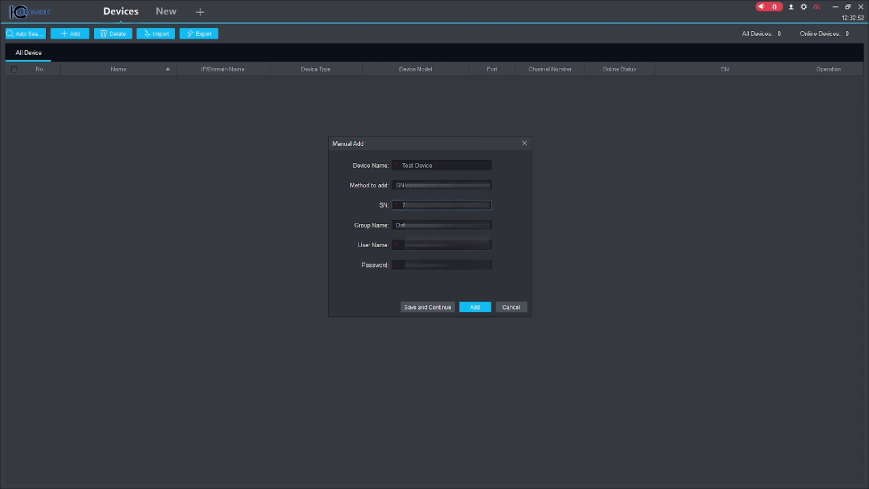
Enter the device's user name and password, then add Test Device to the list
click(441, 245)
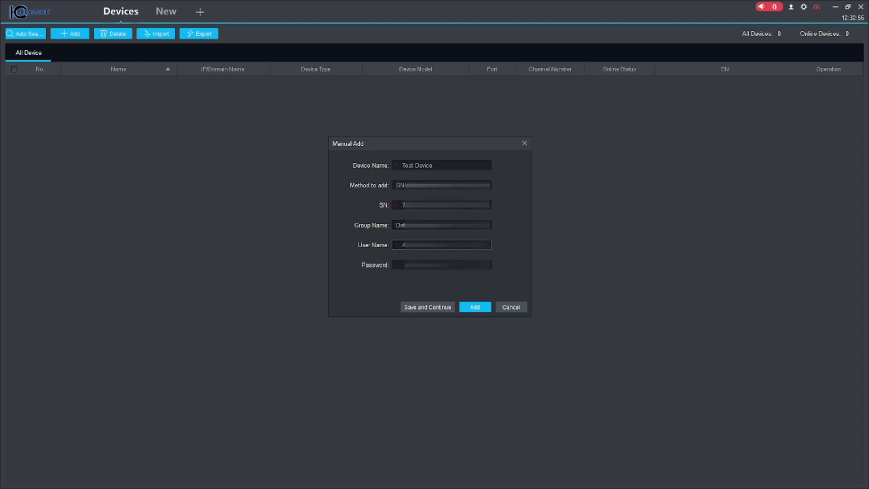
click(442, 265)
click(442, 244)
click(441, 265)
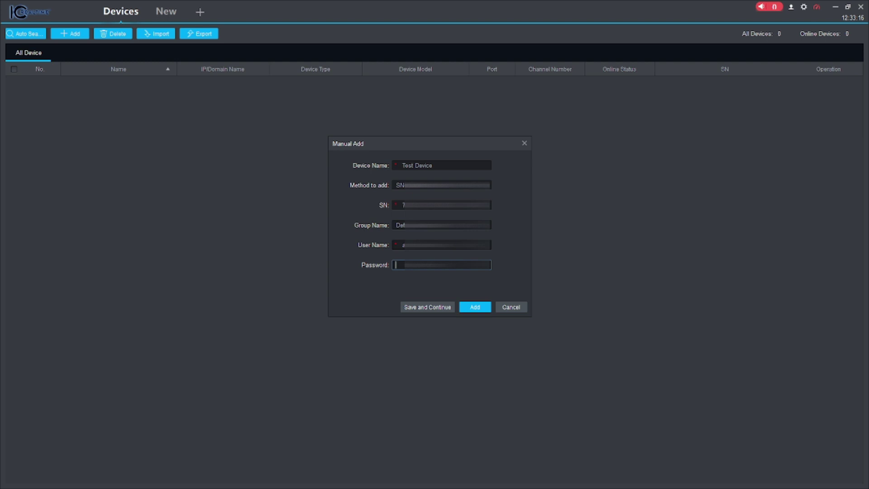
text(••)
click(468, 309)
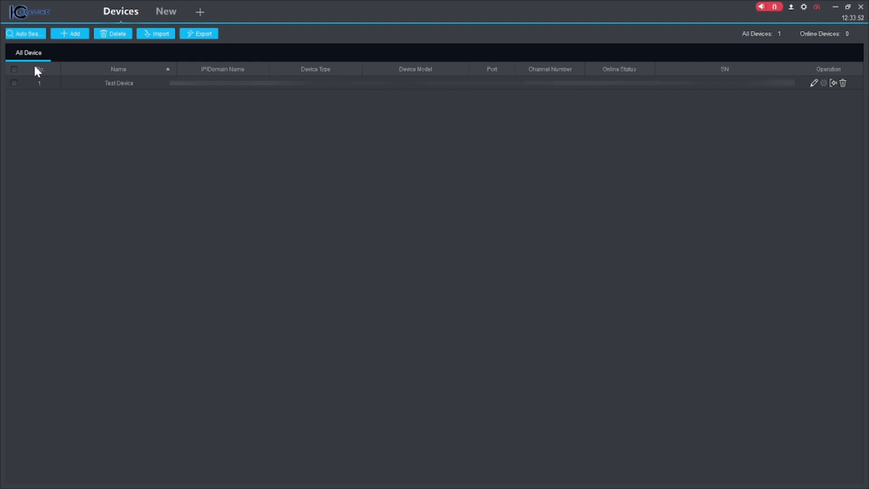
Open the Live View module from the new-tab launcher, showing Test Device under Default Group
click(170, 10)
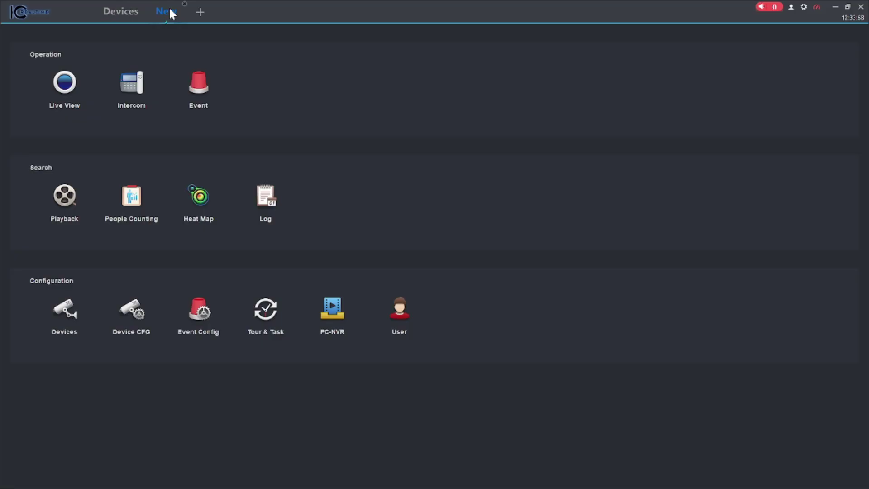
click(64, 85)
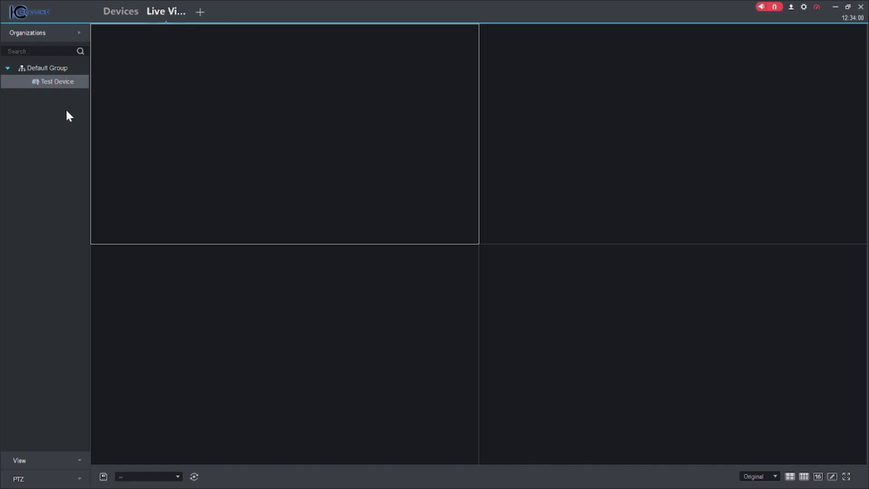